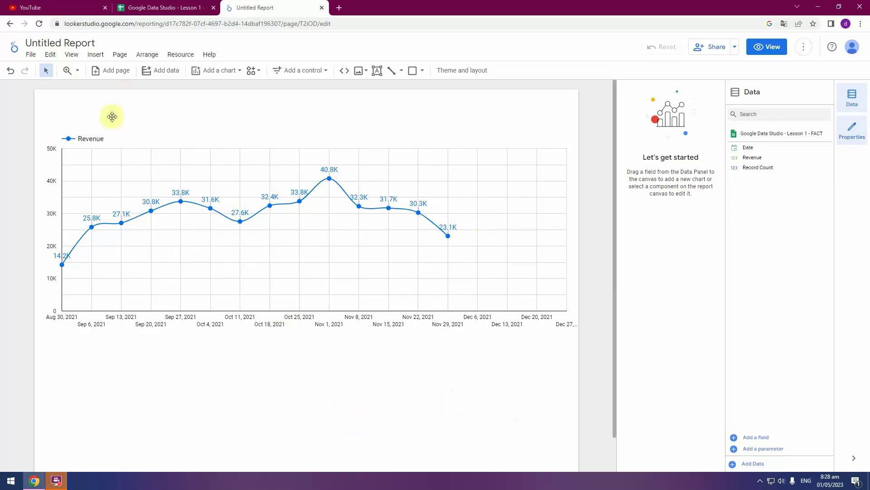
Switch to the Google Sheets file and review the Date and Revenue columns of the PLAN sheet
click(158, 12)
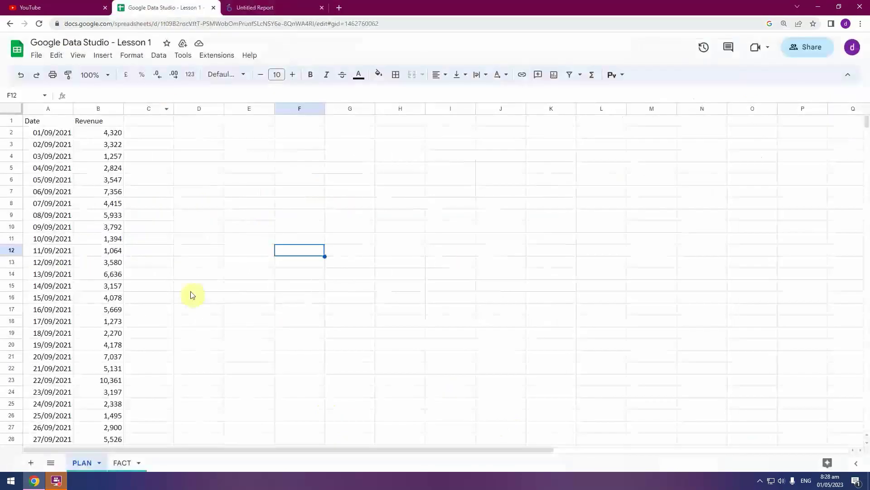
click(193, 243)
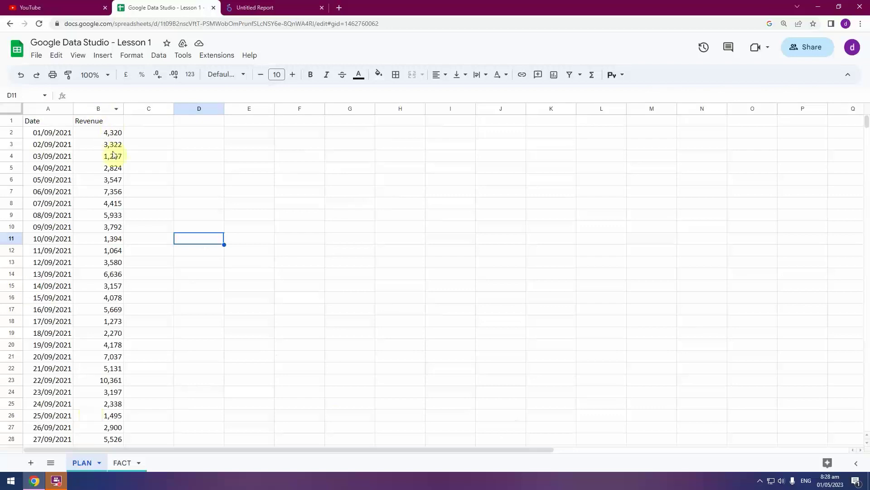
click(356, 299)
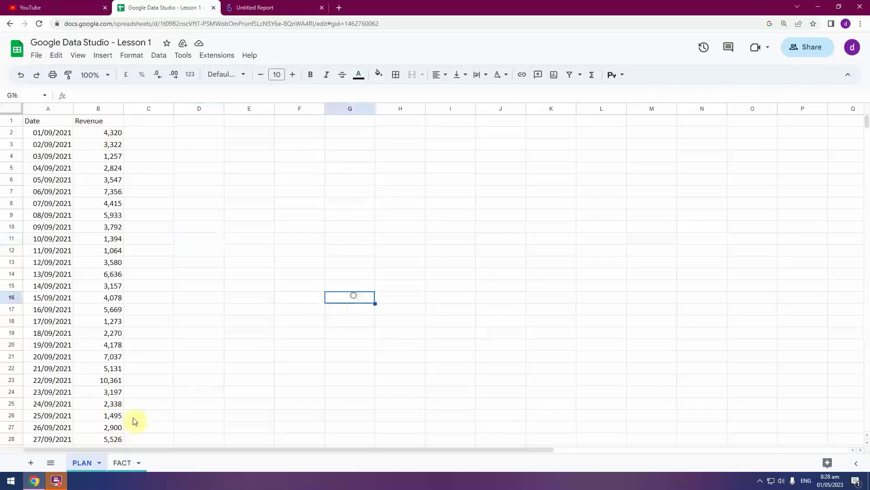
Return to Looker Studio, leave the open report for the home page and create a blank report
click(278, 7)
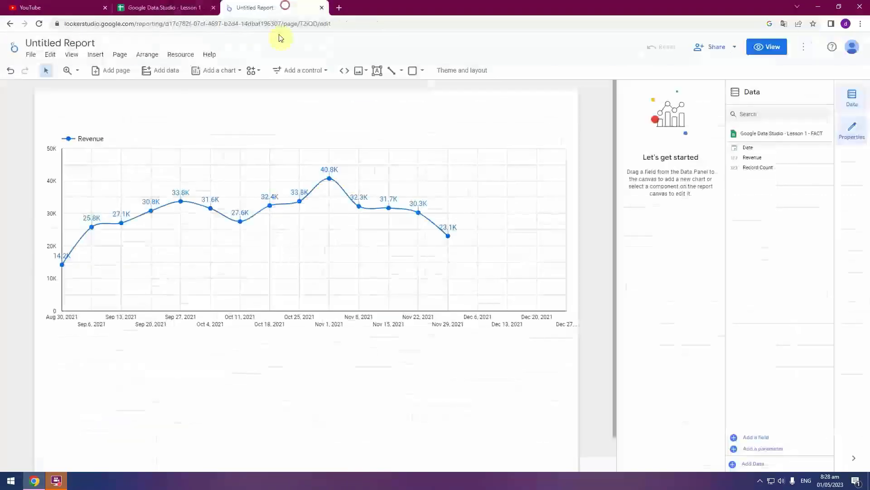
click(12, 45)
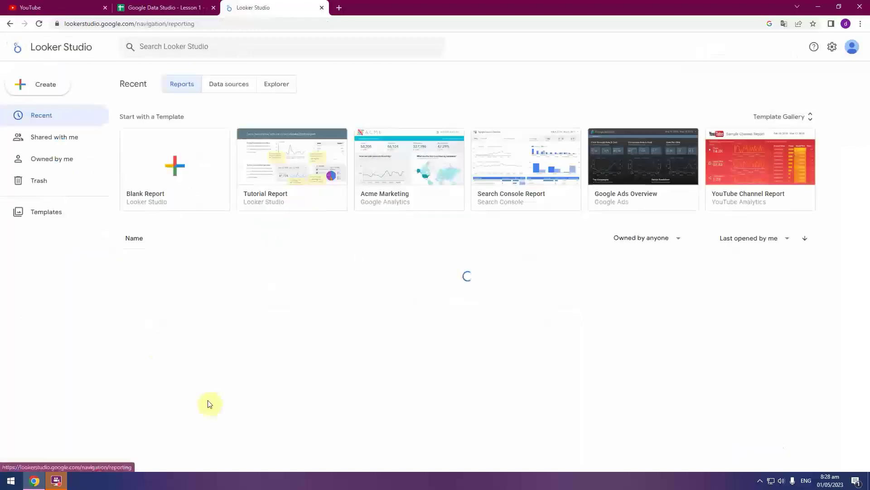
click(175, 165)
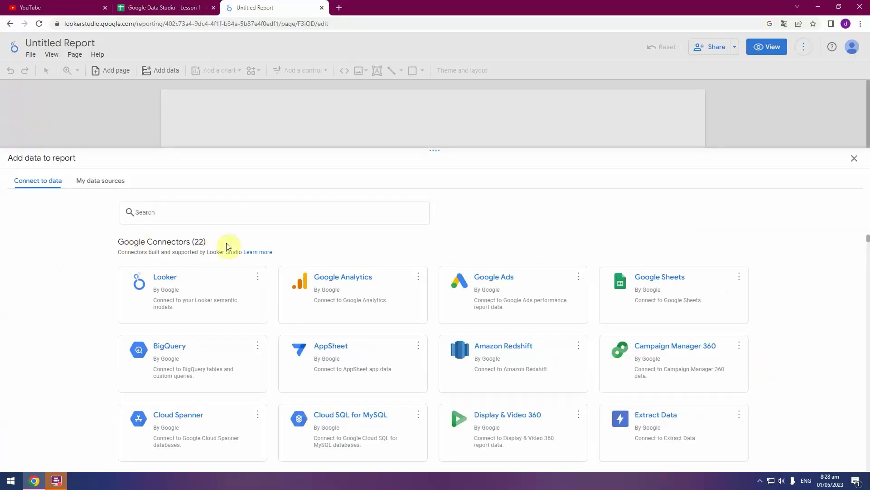
Add the FACT worksheet of the Google Sheets file "Google Data Studio - Lesson 1" to the report as its data
click(720, 301)
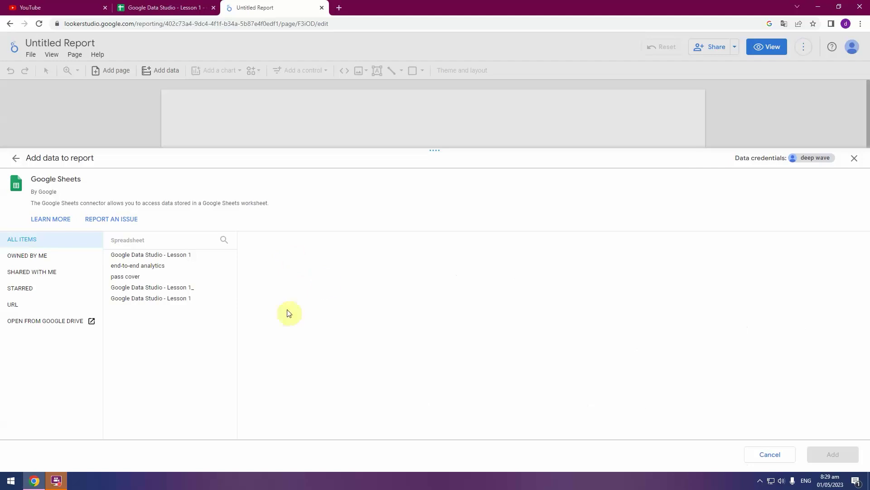
click(205, 256)
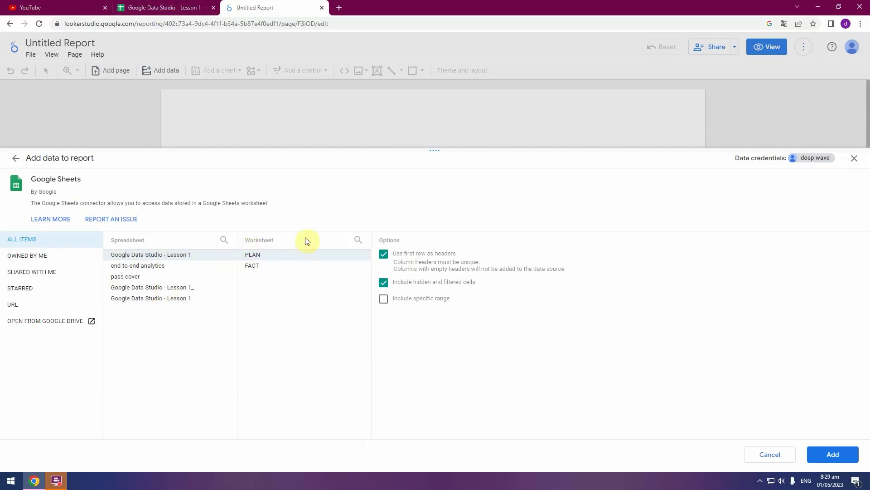
click(310, 270)
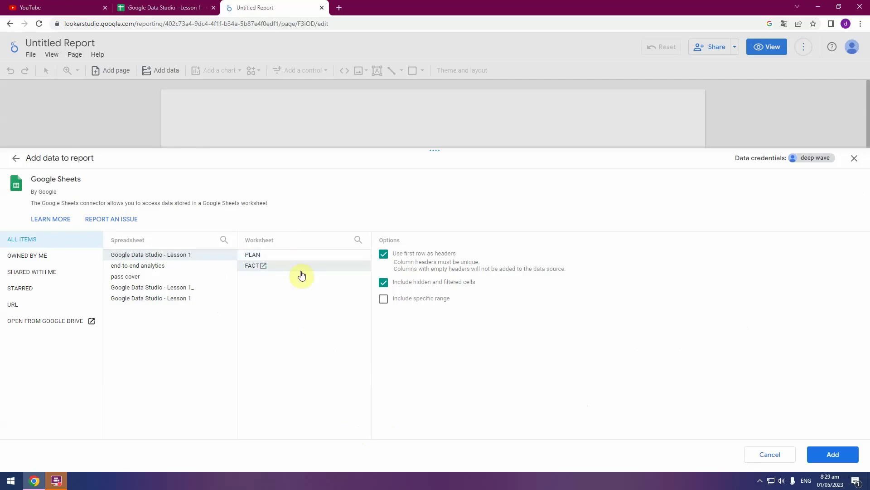
click(834, 455)
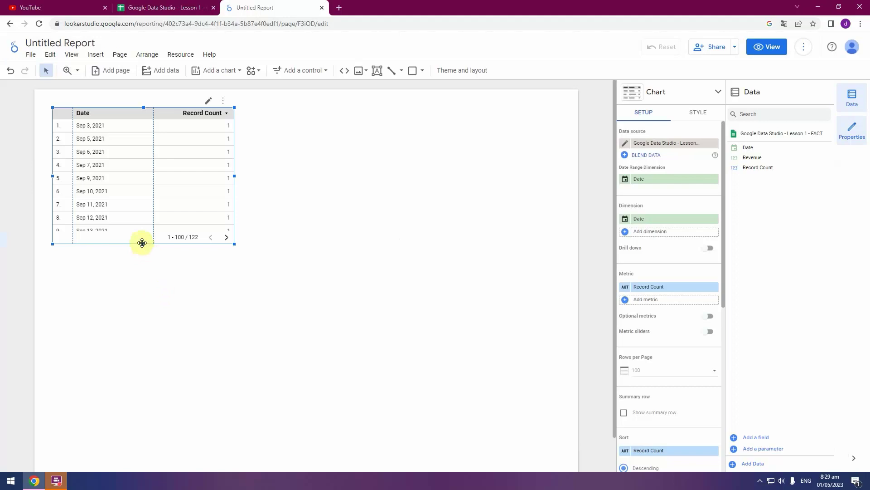
Extend the table downward to show more rows, and check the source columns in the Google Sheets file
drag(142, 243, 145, 368)
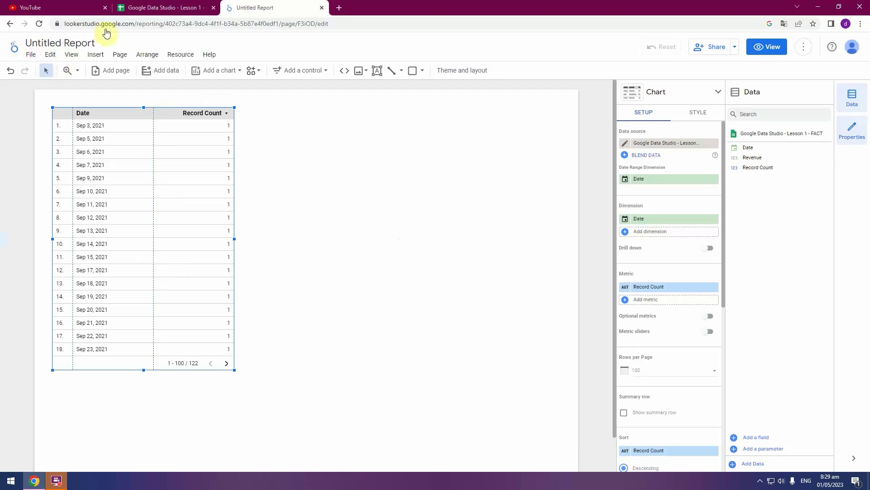
click(146, 7)
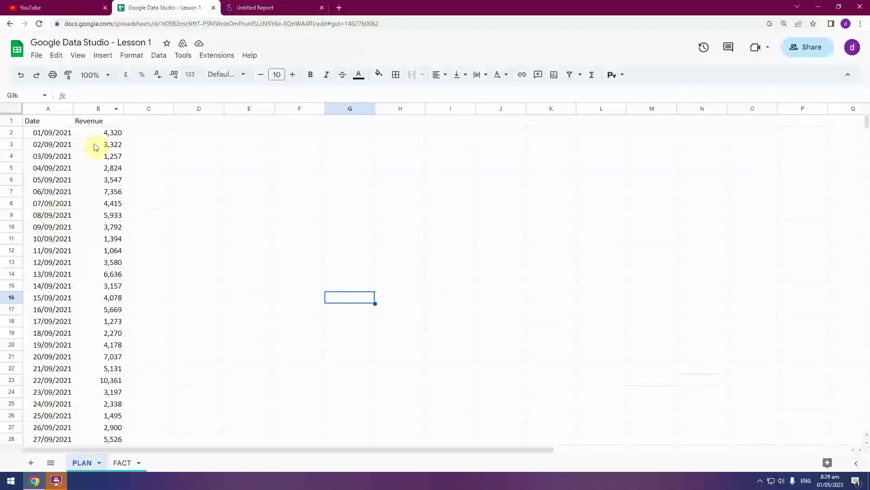
click(267, 10)
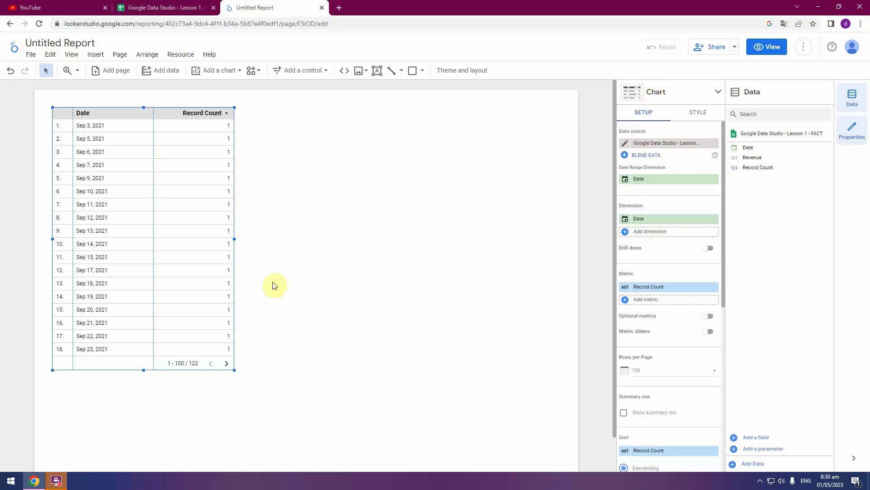
Convert the table to a smoothed time series chart and widen it across most of the page
click(716, 94)
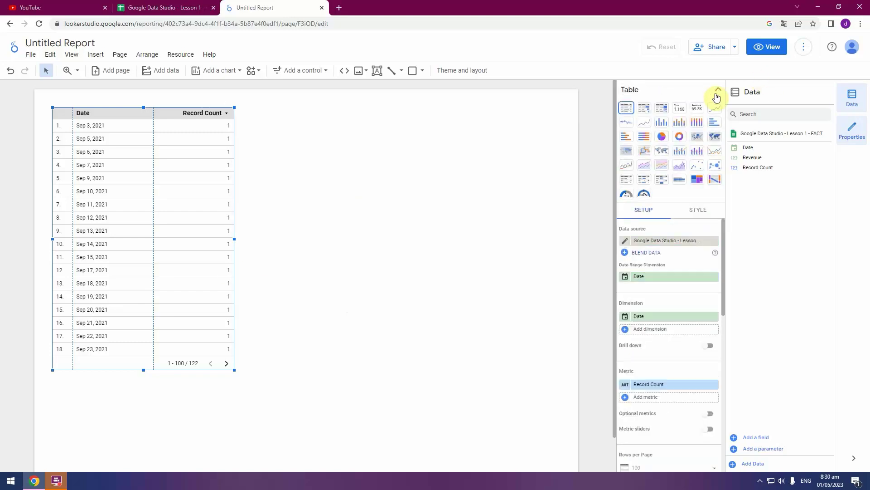
click(642, 122)
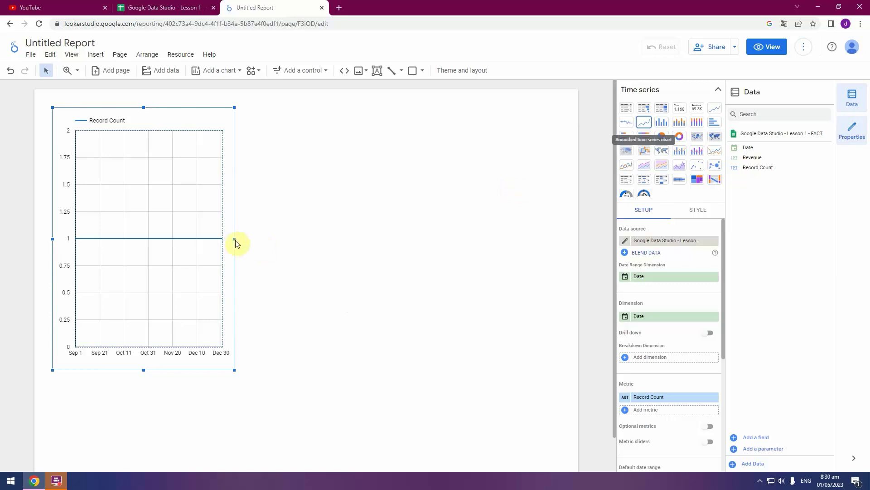
drag(334, 226, 546, 226)
Replace the chart's Record Count metric with Revenue and lower the chart's upper edge to leave room above it
click(718, 90)
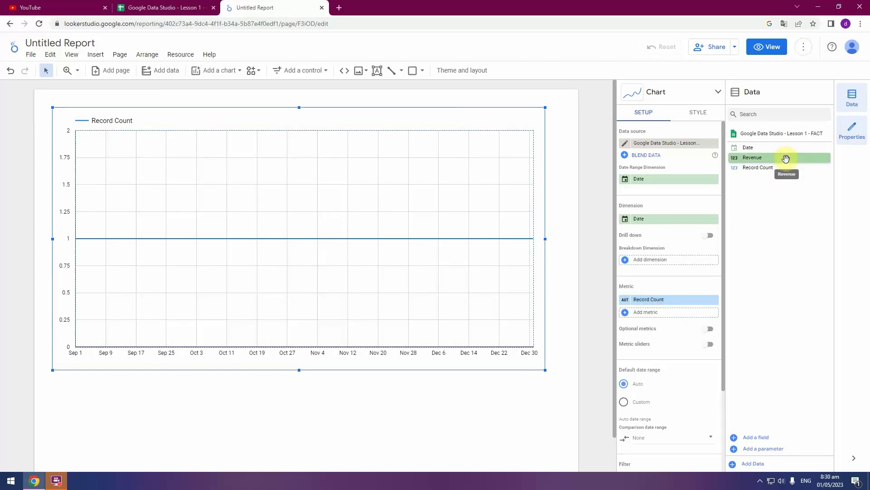
drag(786, 158, 676, 314)
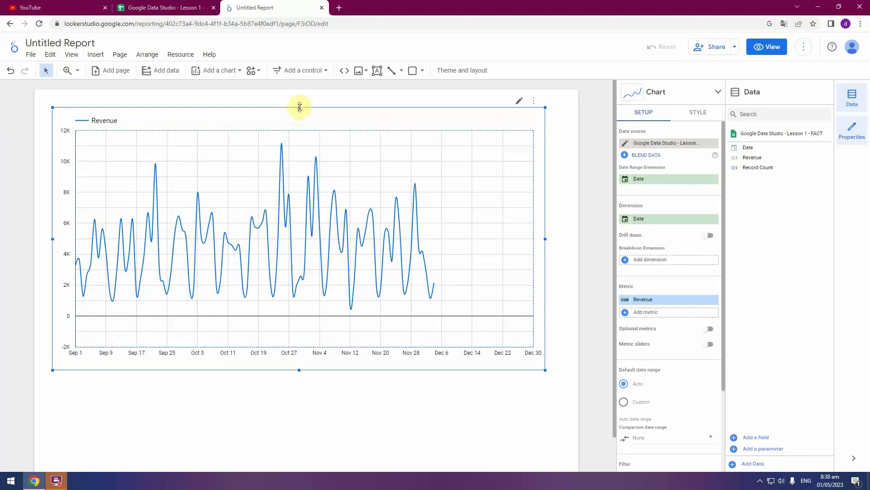
drag(300, 107, 300, 144)
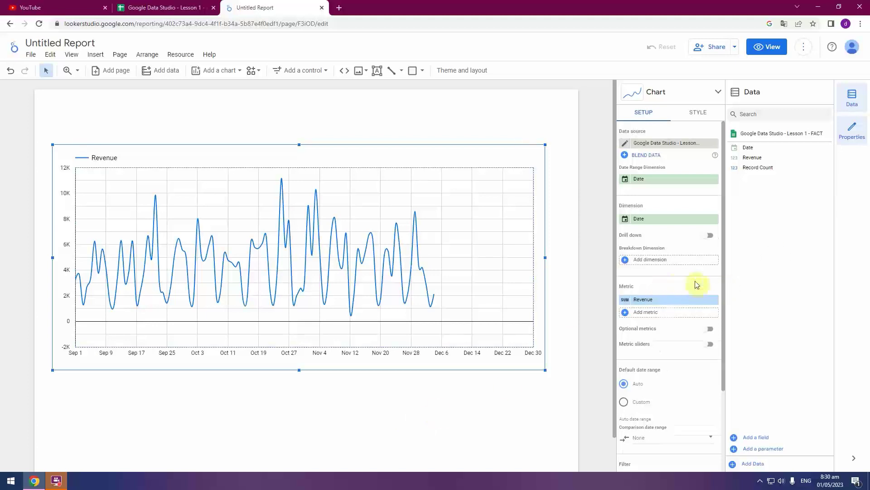
scroll(699, 281, down, 3)
scroll(698, 281, up, 3)
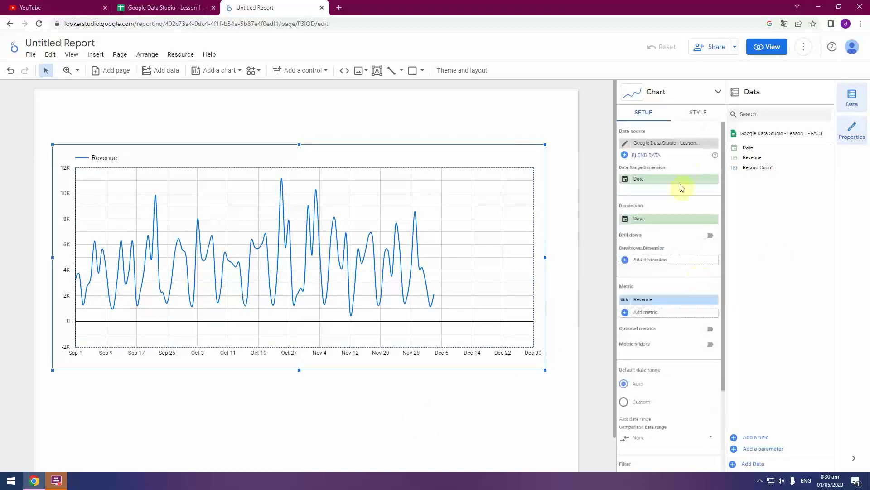
click(696, 113)
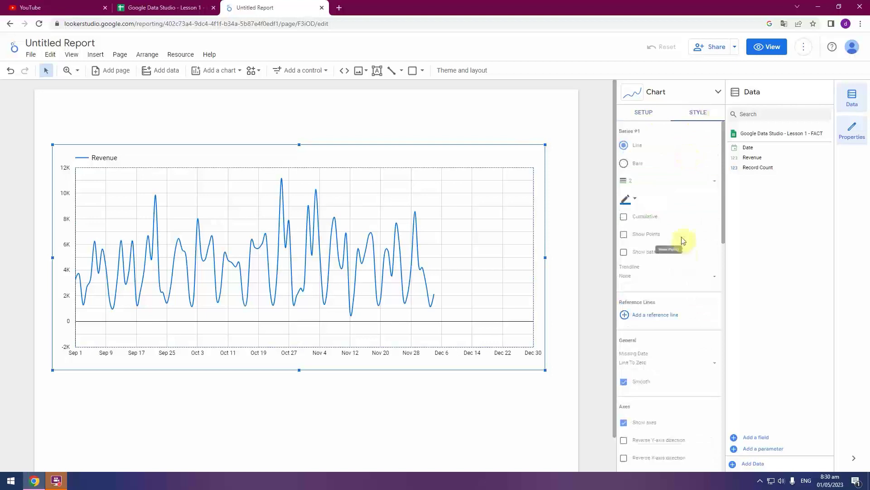
click(643, 114)
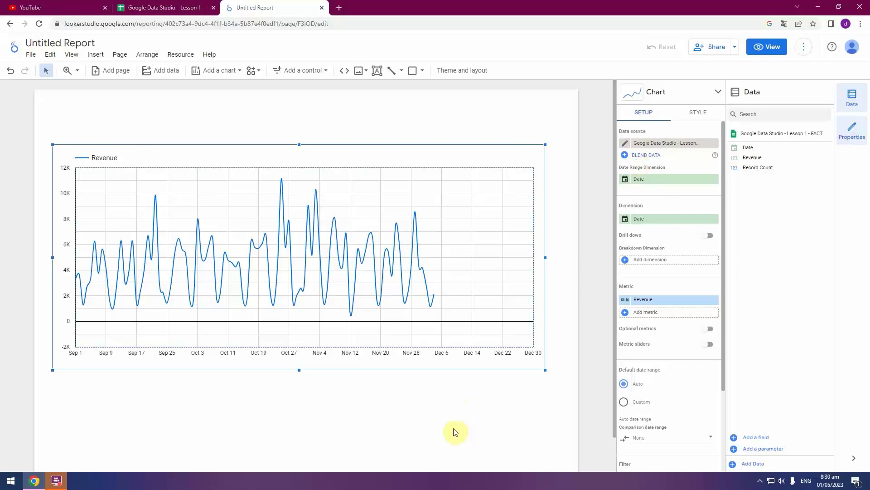
Show points and data labels on the Revenue series, with the labels in compact number format
click(698, 115)
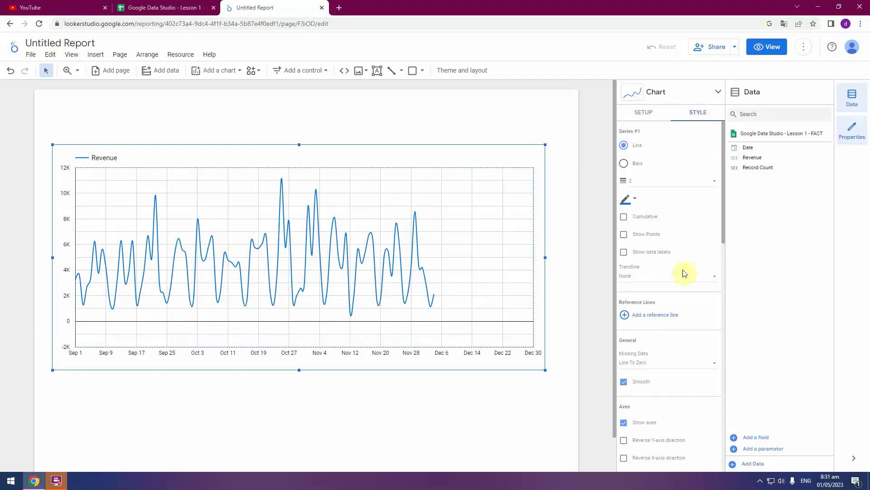
click(625, 234)
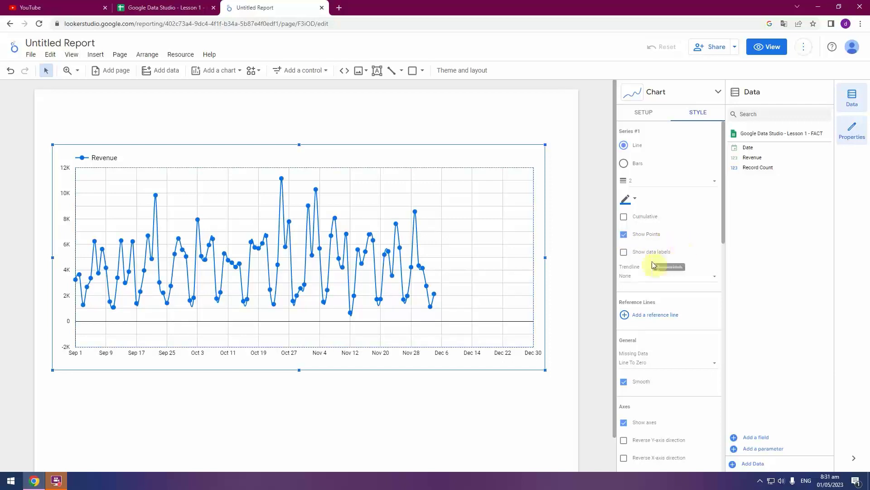
click(625, 252)
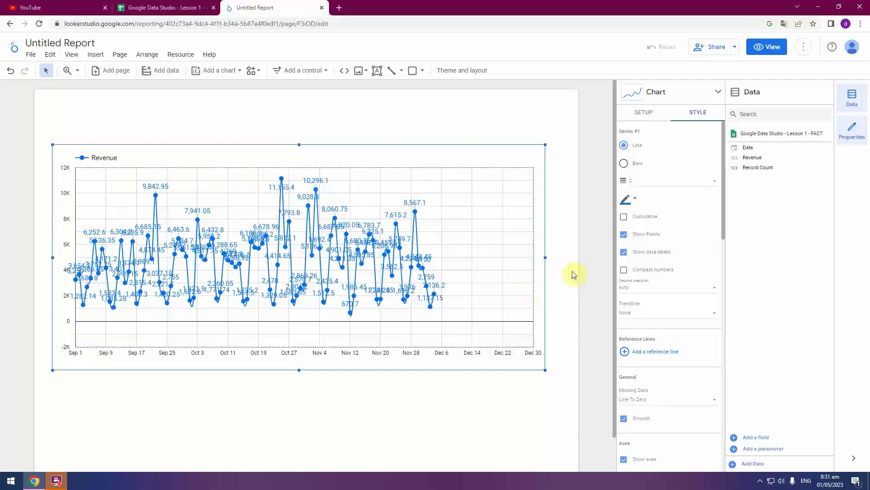
click(625, 271)
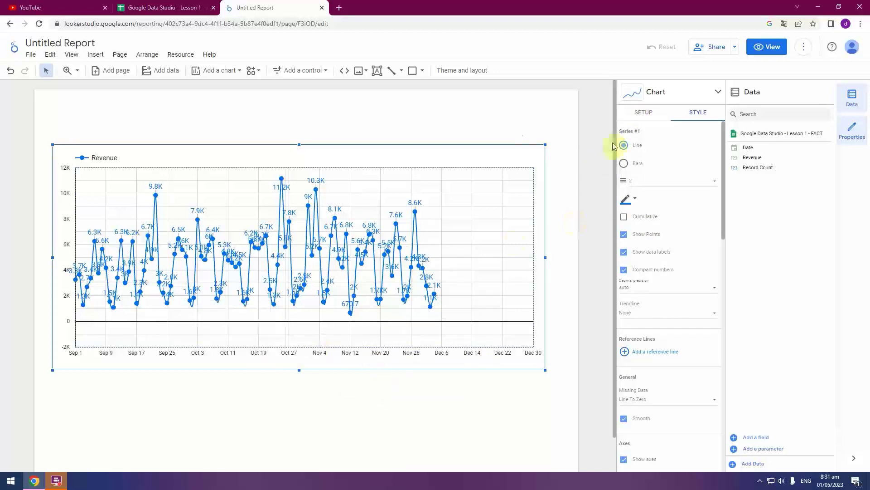
Set the type of the chart's Date Range Dimension to ISO Year Week
click(644, 115)
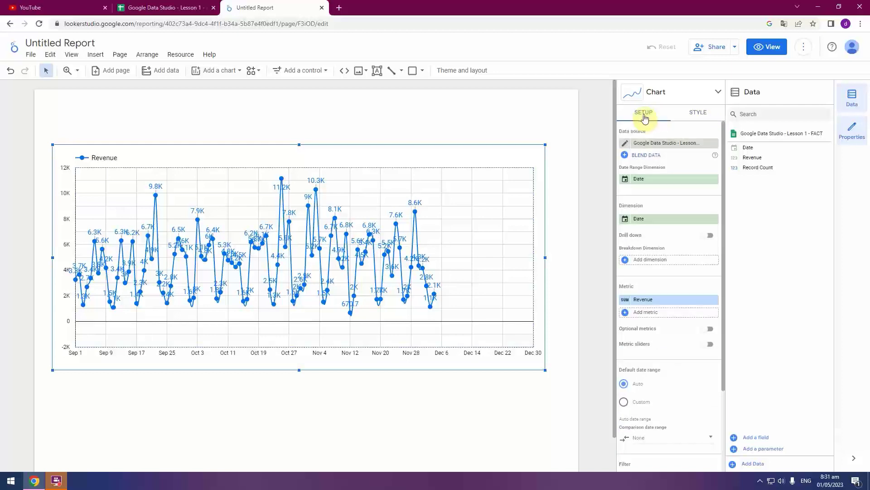
click(624, 180)
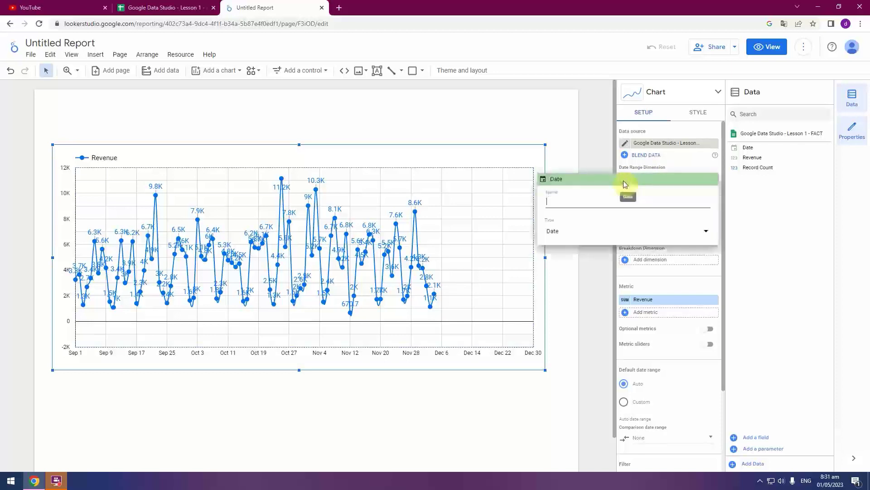
click(707, 233)
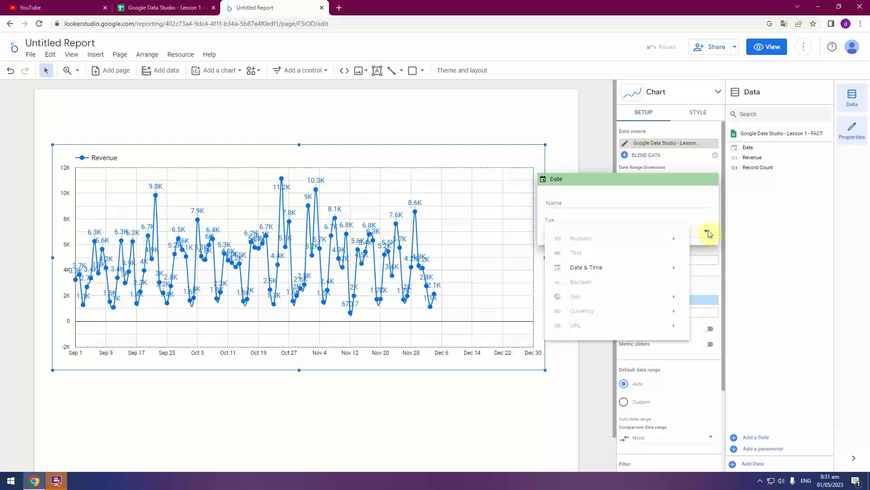
mouse_move(624, 272)
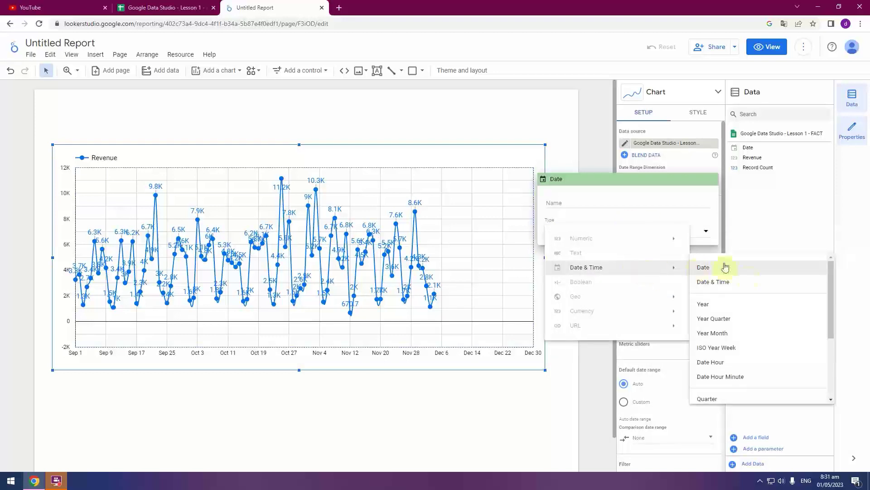
click(752, 350)
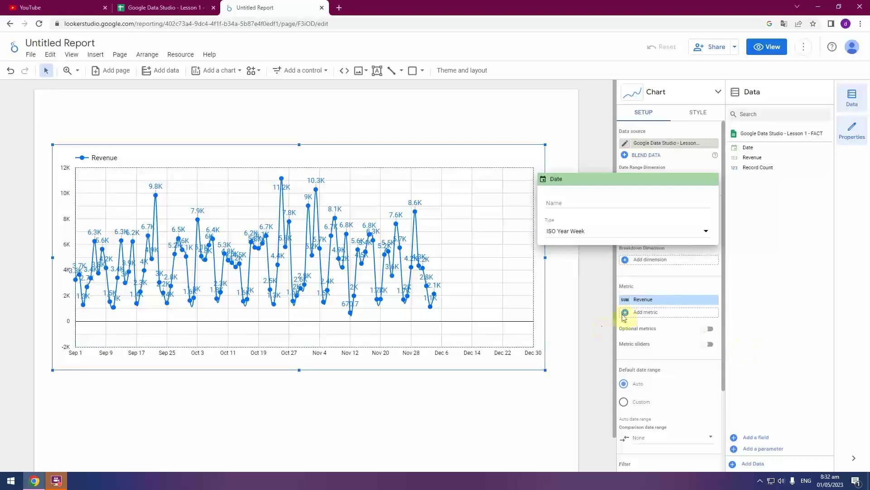
click(600, 326)
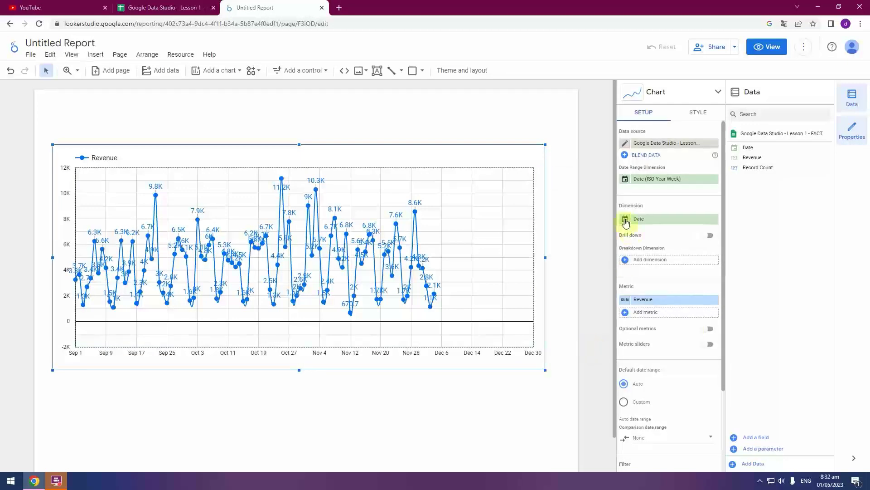
Try the ISO Week type for the chart's Date dimension
click(626, 221)
click(707, 273)
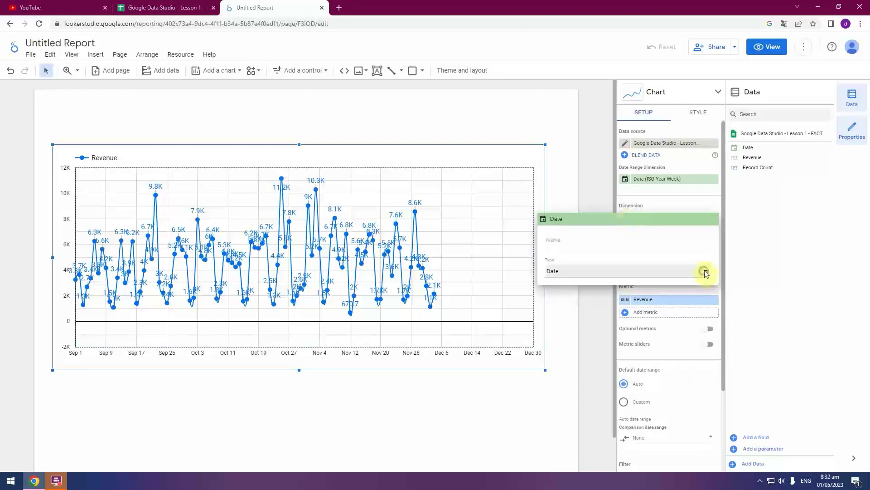
mouse_move(668, 311)
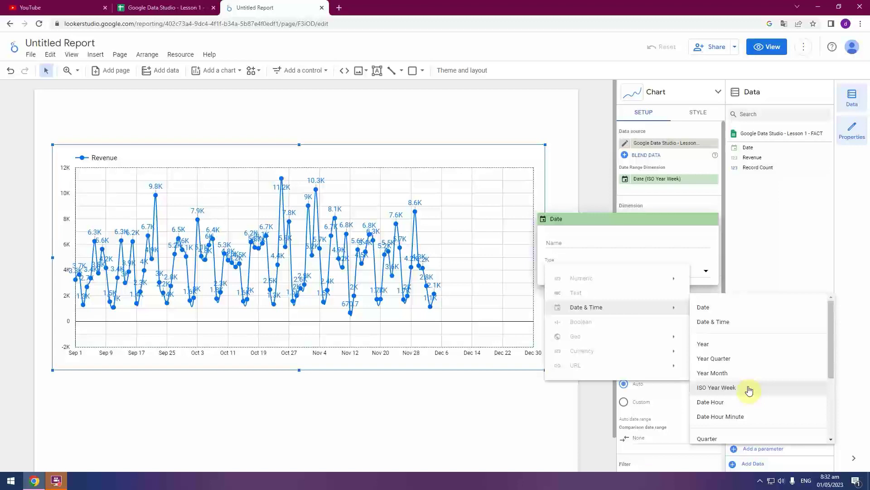
scroll(749, 386, down, 2)
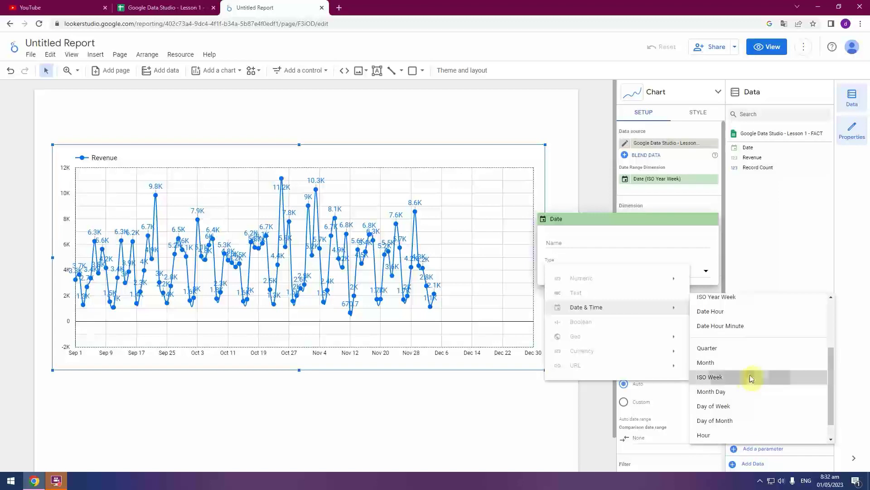
click(750, 376)
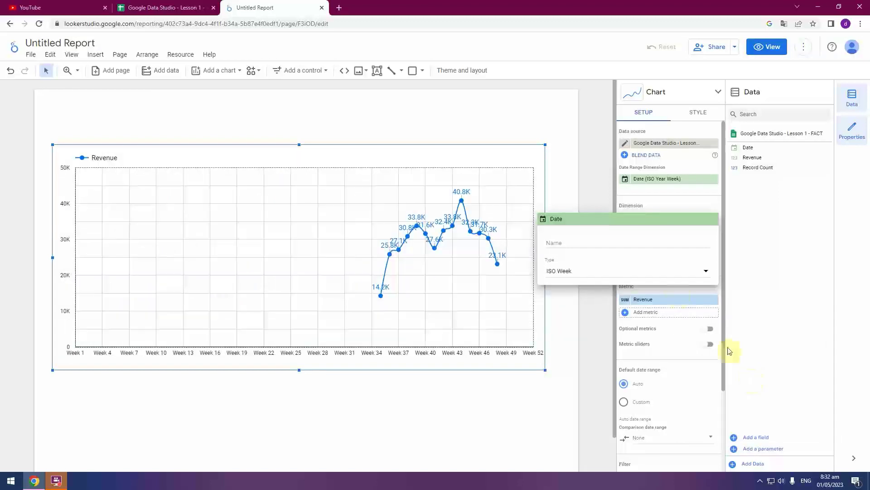
Set the type of the chart's Date dimension to ISO Year Week
click(704, 271)
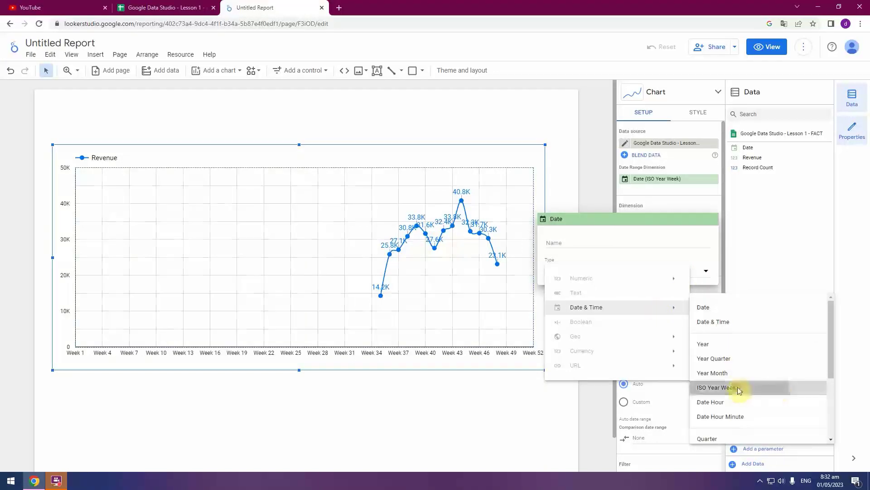
click(739, 389)
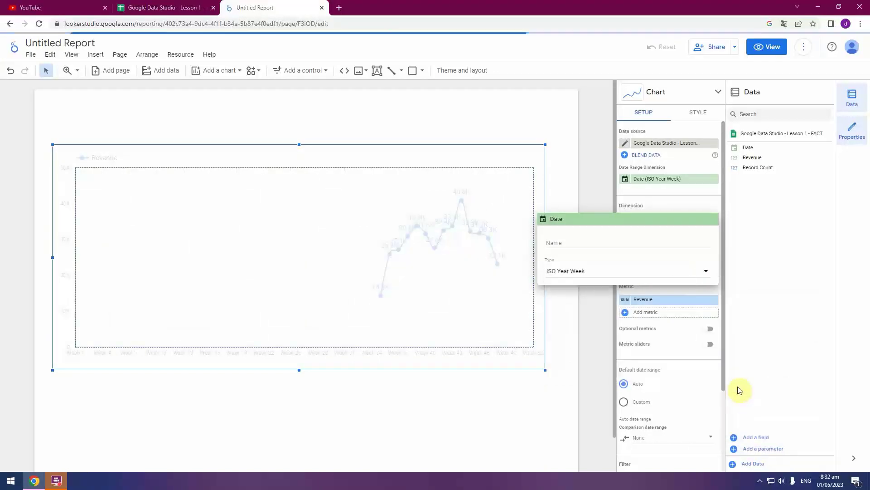
click(488, 421)
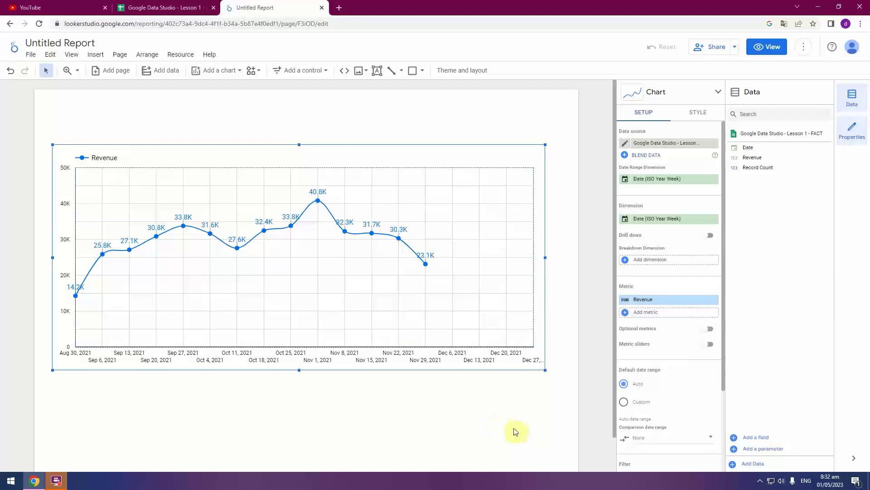